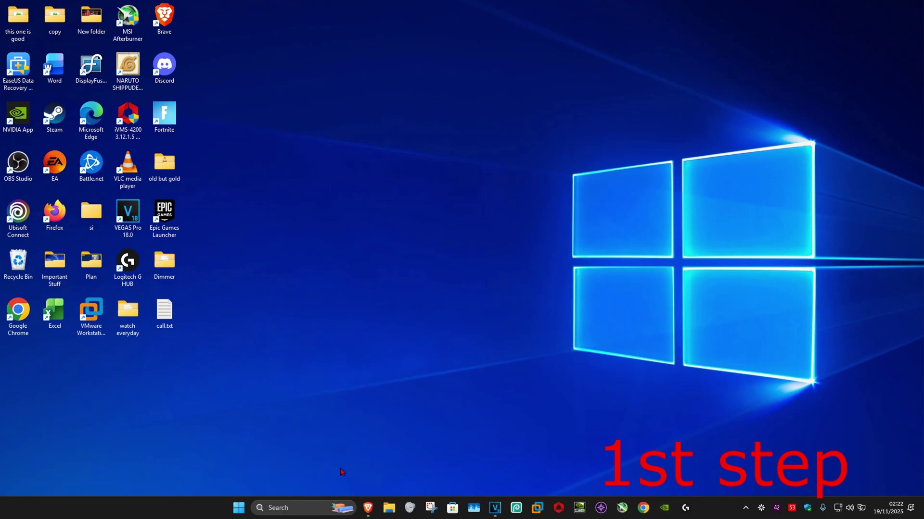
# - Search for %localappdata% and open the AppData\Local folder in File Explorer
pyautogui.click(305, 505)
pyautogui.write('%loca')
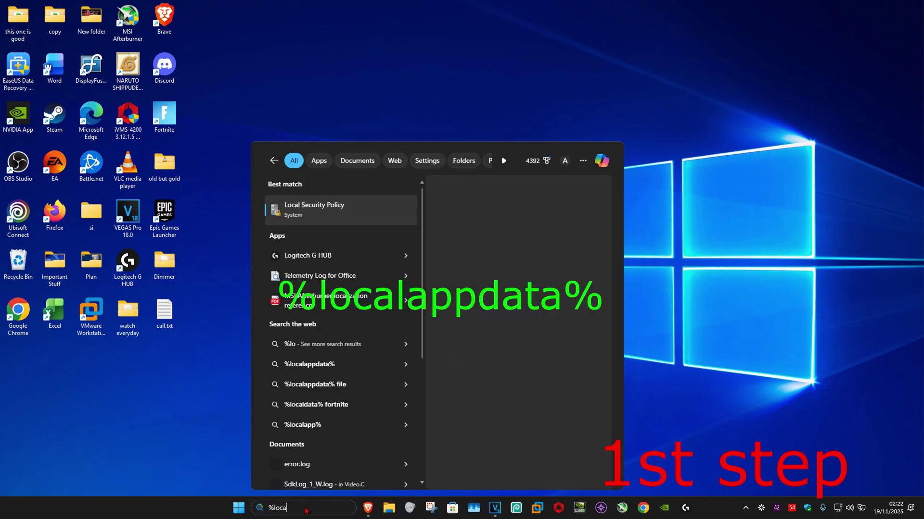
pyautogui.write('lappdata%')
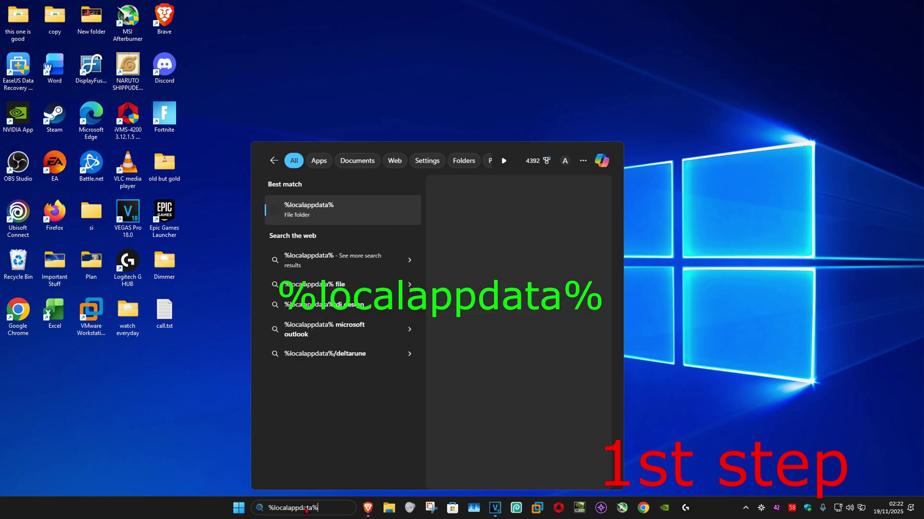
pyautogui.click(356, 214)
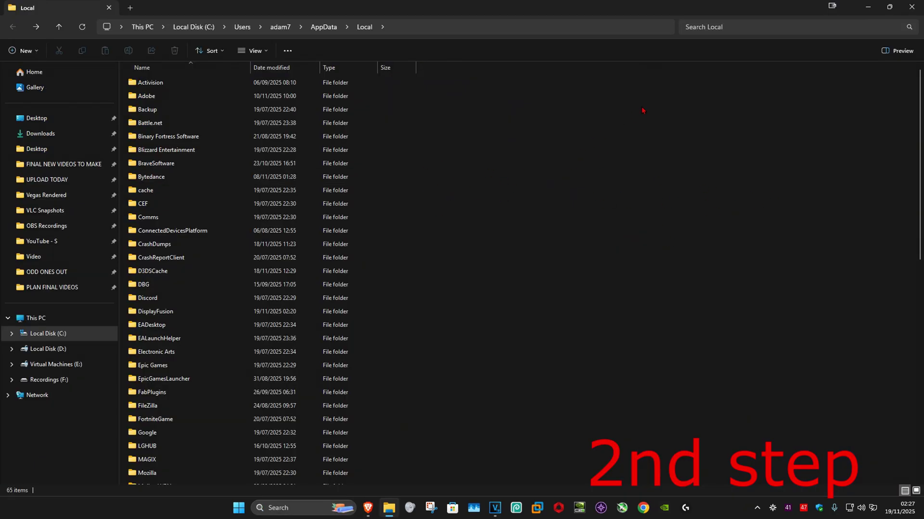
# - Navigate to the FortniteGame\Saved\Config\WindowsClient folder
pyautogui.doubleClick(181, 420)
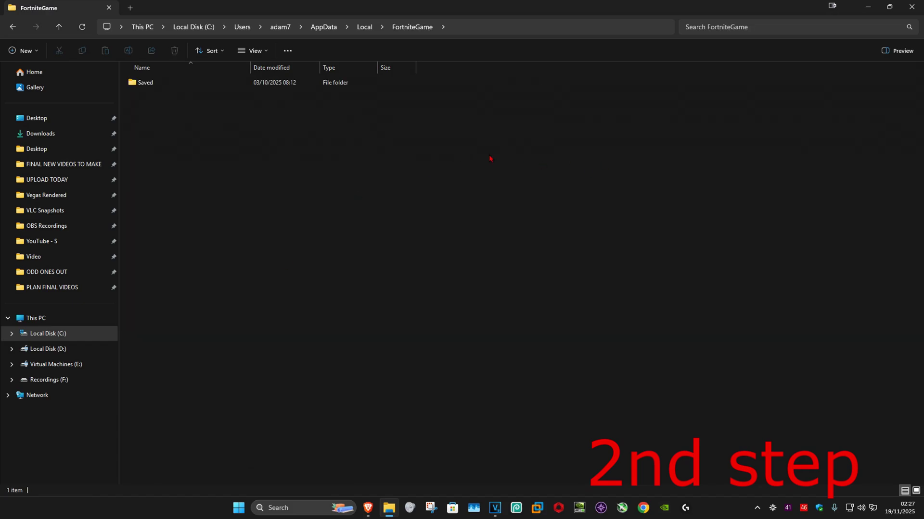
pyautogui.doubleClick(178, 88)
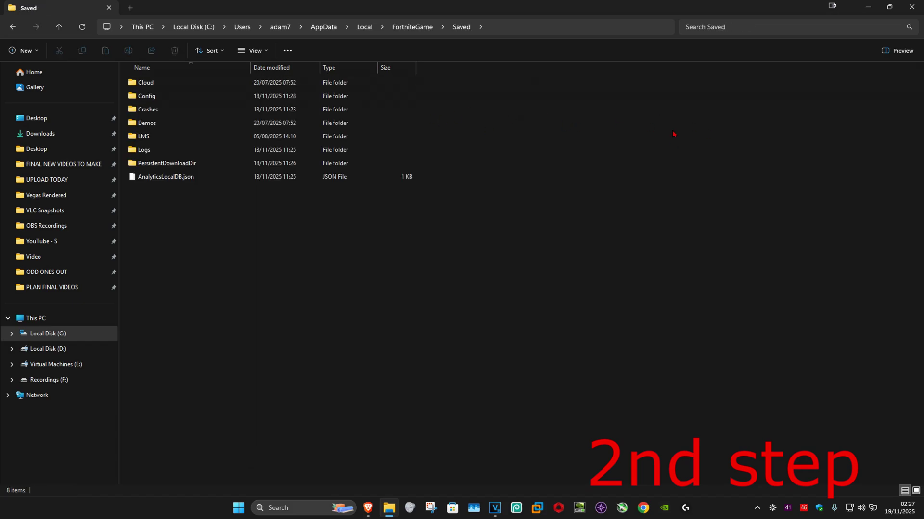
pyautogui.doubleClick(169, 96)
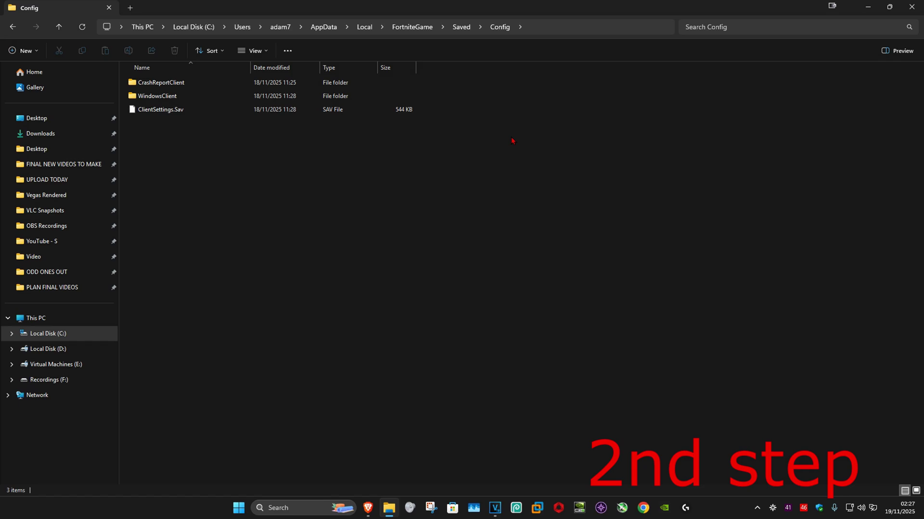
pyautogui.doubleClick(173, 96)
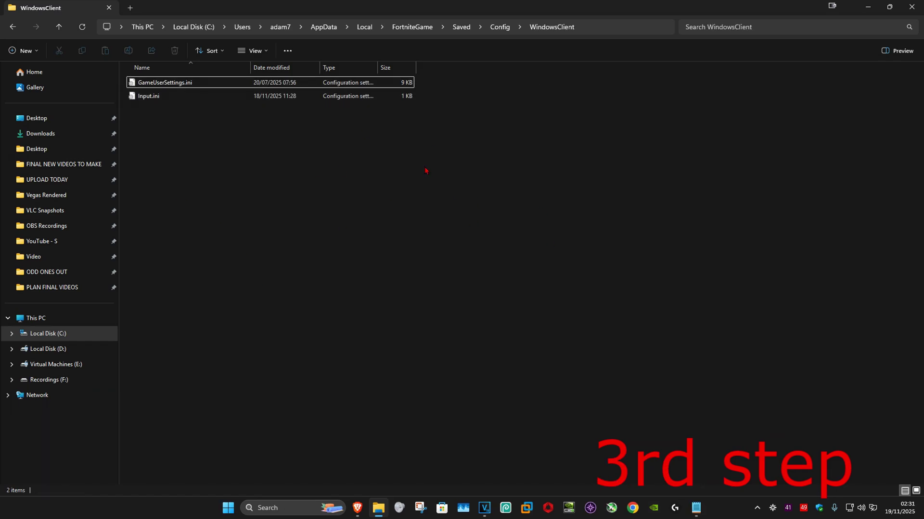
# - Untick Read-only in GameUserSettings.ini's Properties and confirm
pyautogui.rightClick(162, 82)
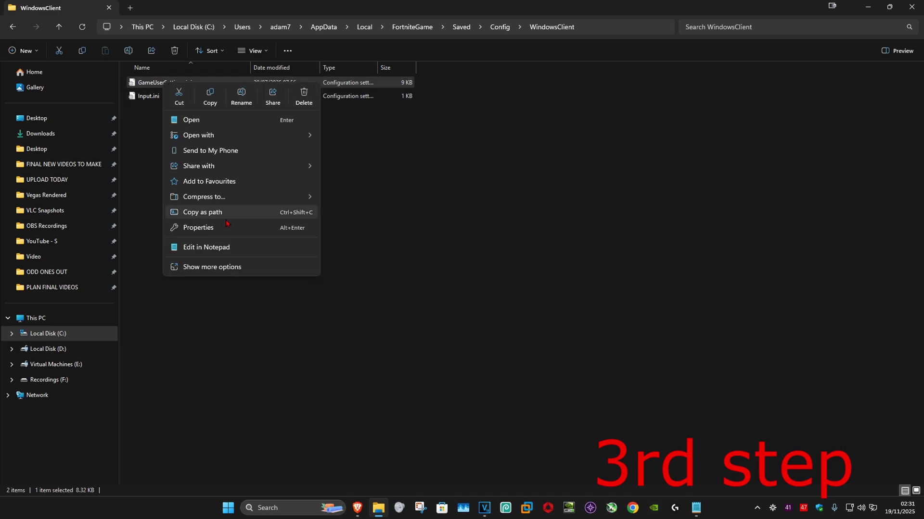
pyautogui.click(226, 227)
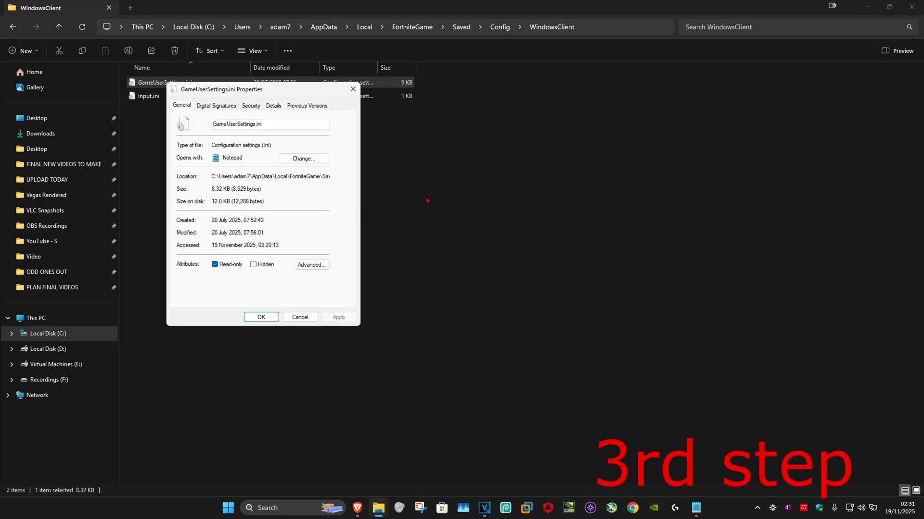
pyautogui.click(214, 265)
pyautogui.click(261, 317)
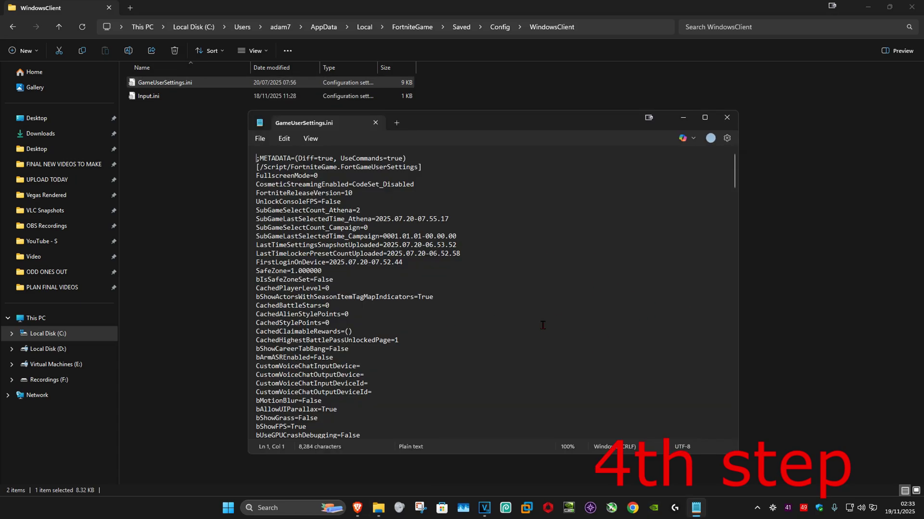
# - Find 'reso' in Notepad to jump to the first ResolutionSize entry
pyautogui.click(284, 139)
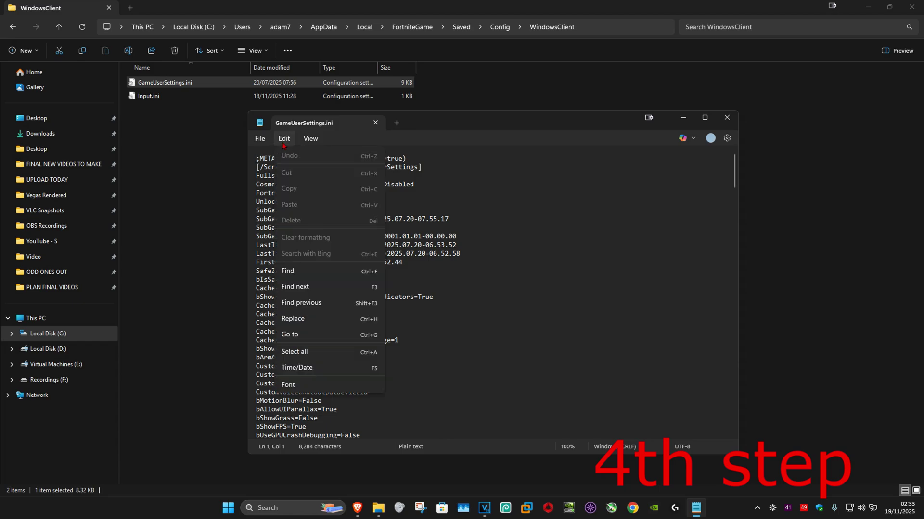
pyautogui.click(313, 270)
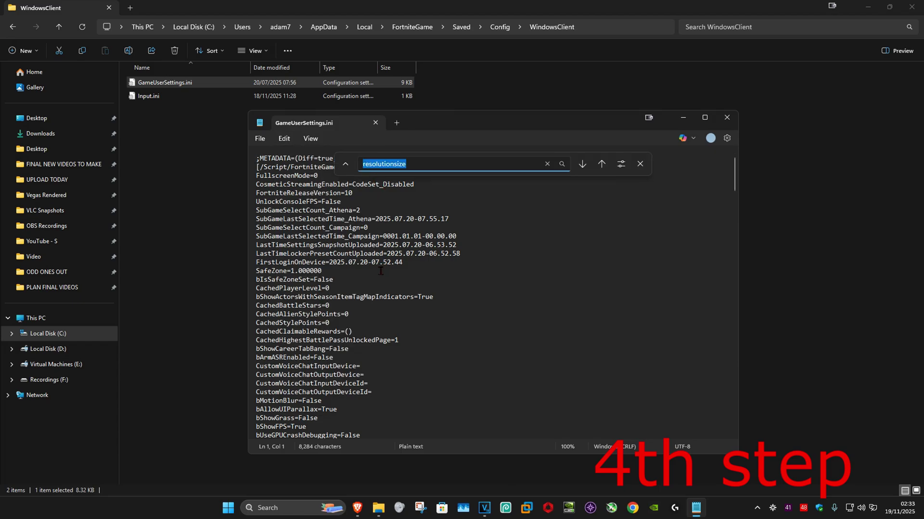
pyautogui.write('reso')
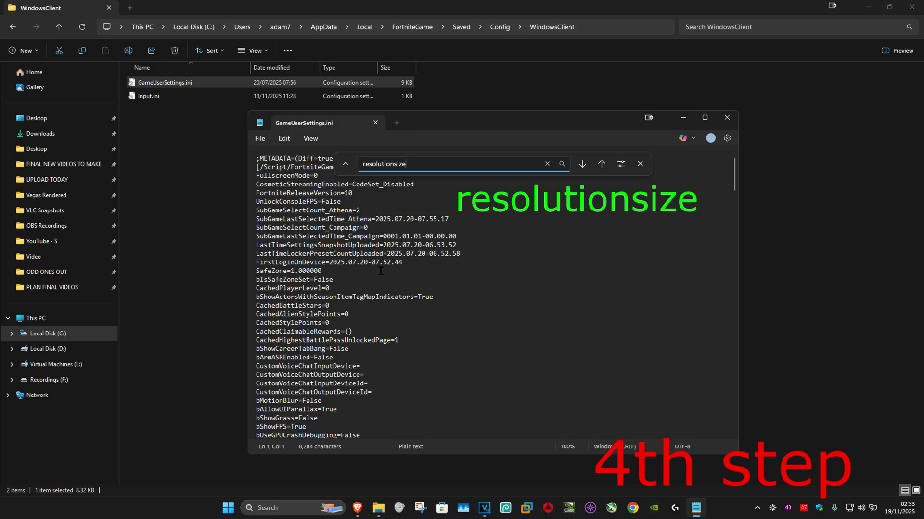
pyautogui.press('Return')
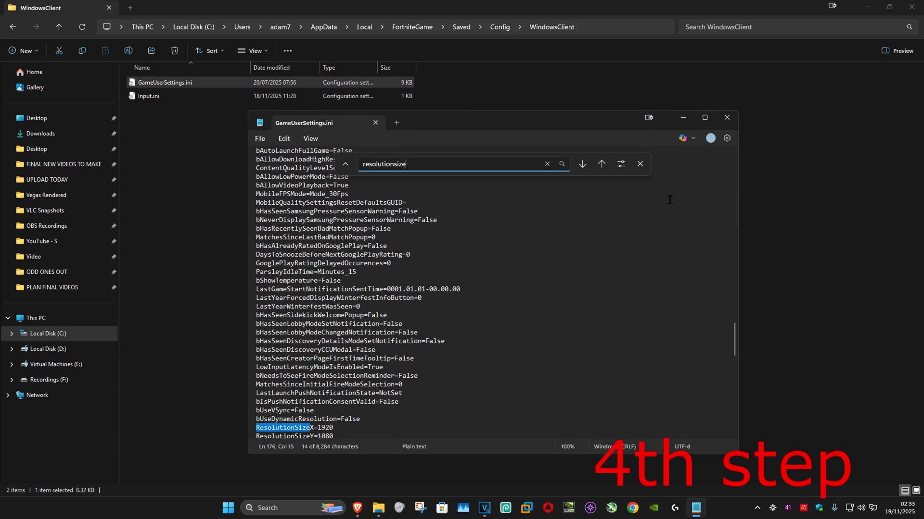
pyautogui.click(640, 164)
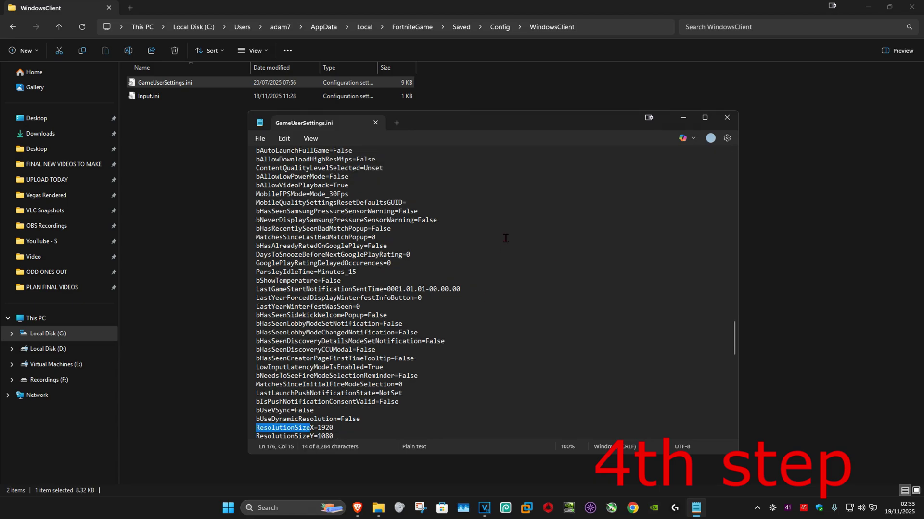
# - Highlight the ResolutionSize, LastUserConfirmedResolutionSize and DesiredScreen width/height lines showing 1920 and 1080
pyautogui.scroll(-9, 505, 238)
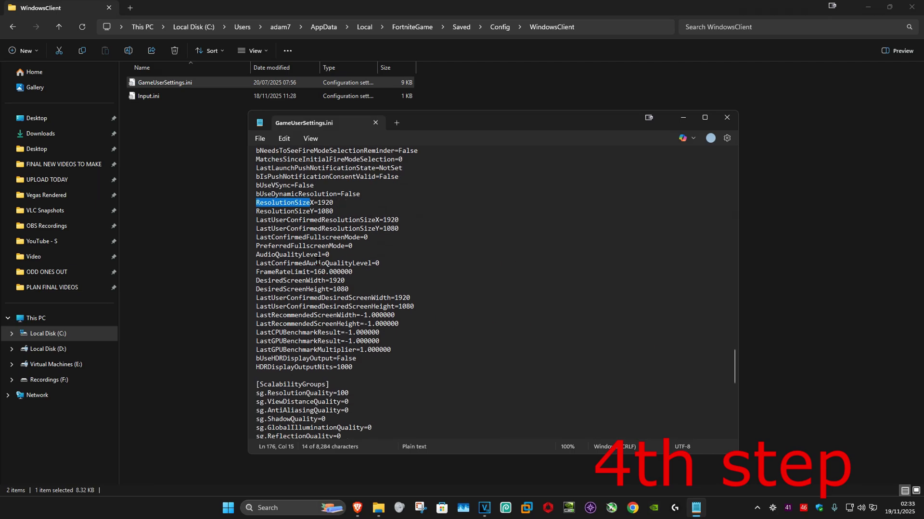
pyautogui.moveTo(256, 202); pyautogui.dragTo(334, 211)
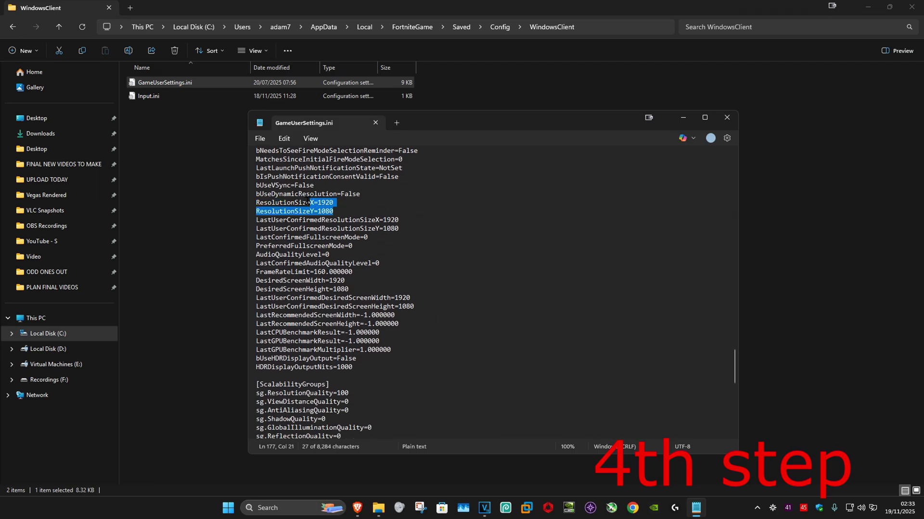
pyautogui.click(364, 219)
pyautogui.moveTo(256, 220); pyautogui.dragTo(400, 227)
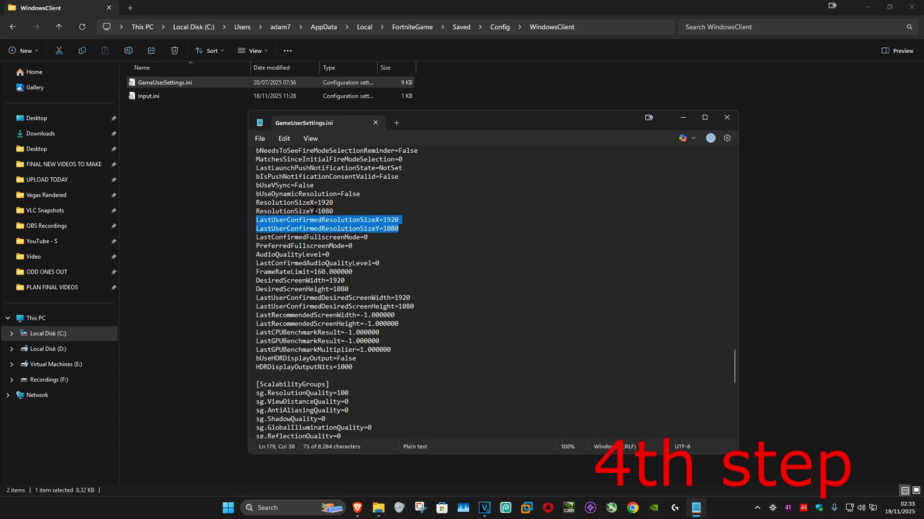
pyautogui.moveTo(255, 280); pyautogui.dragTo(420, 308)
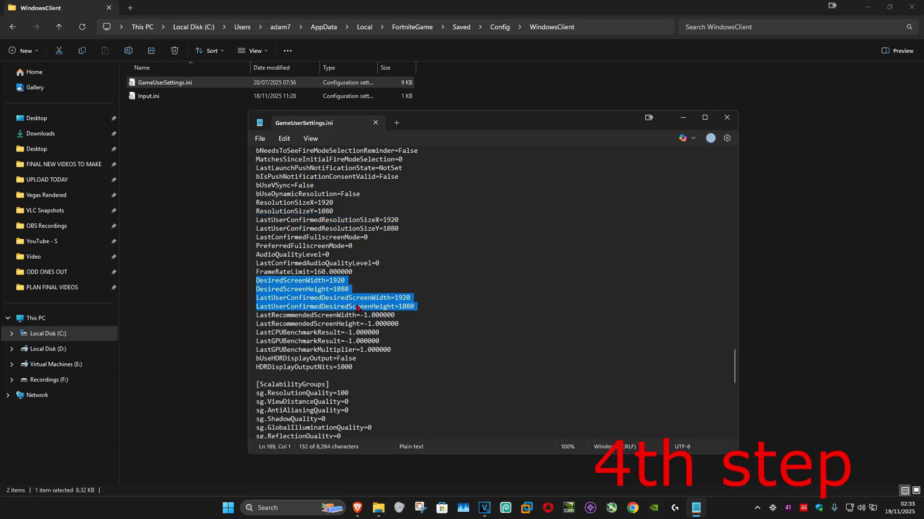
pyautogui.click(318, 281)
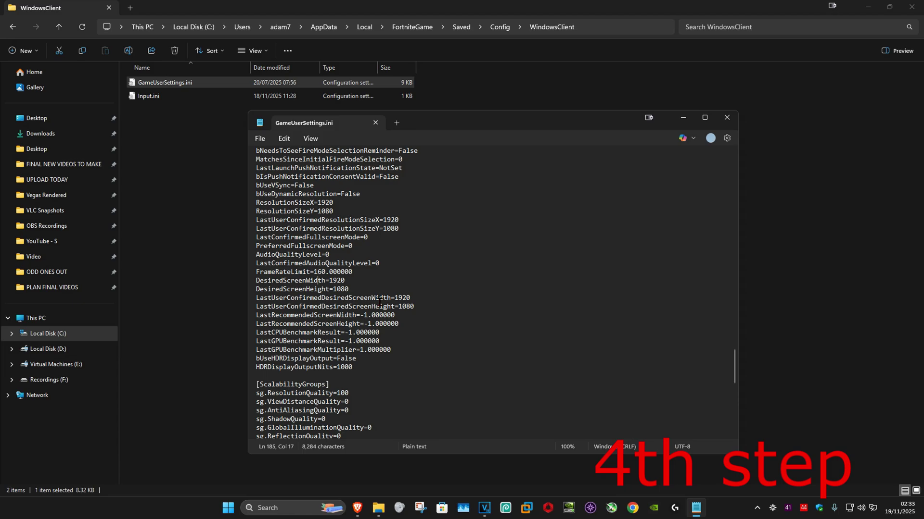
pyautogui.press('Home')
pyautogui.keyDown('shift'); pyautogui.click(412, 306); pyautogui.keyUp('shift')
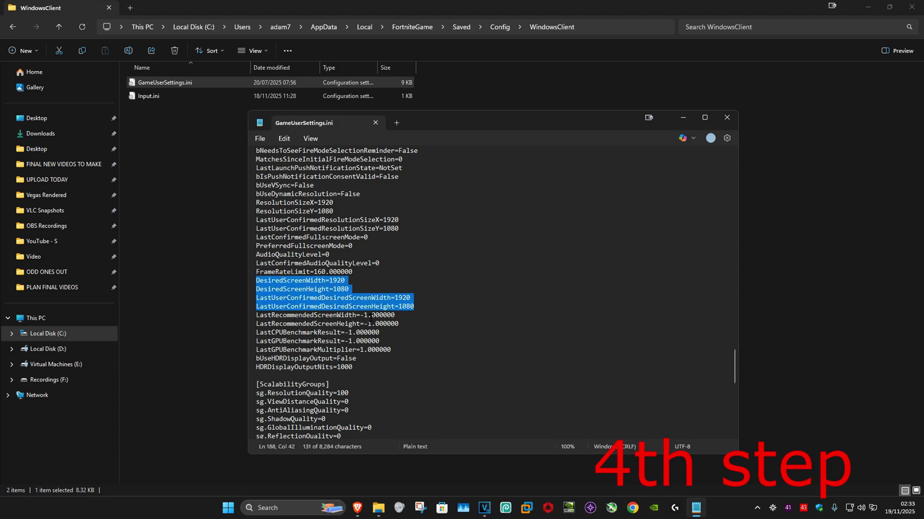
# - Change ResolutionSizeX and LastUserConfirmedResolutionSizeX from 1920 to 1680
pyautogui.click(337, 204)
pyautogui.press('BackSpace')
pyautogui.press('BackSpace')
pyautogui.press('BackSpace')
pyautogui.press('BackSpace')
pyautogui.write('168')
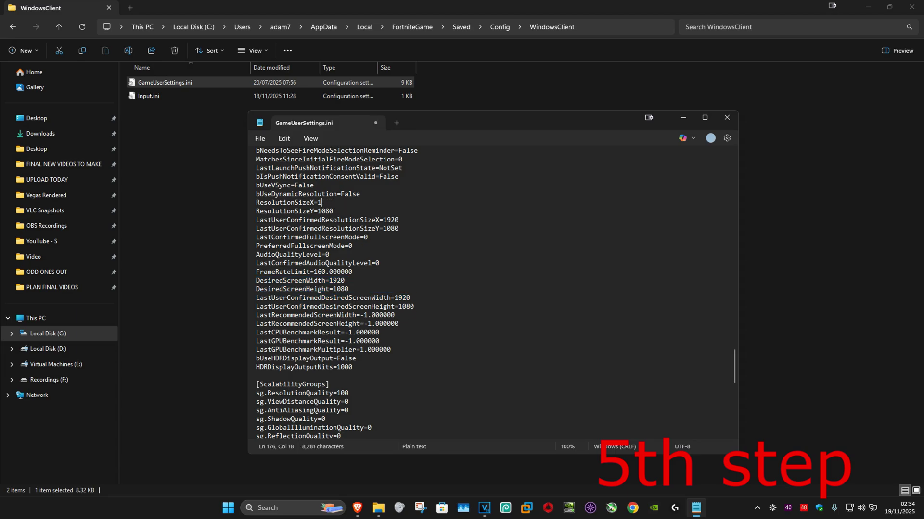
pyautogui.write('0')
pyautogui.press('Down')
pyautogui.press('Down')
pyautogui.press('End')
pyautogui.press('BackSpace')
pyautogui.press('BackSpace')
pyautogui.write('6')
# - Change DesiredScreenWidth and LastUserConfirmedDesiredScreenWidth from 1920 to 1680
pyautogui.press('BackSpace')
pyautogui.press('BackSpace')
pyautogui.press('BackSpace')
pyautogui.write('680')
pyautogui.press('Down')
pyautogui.press('Down')
pyautogui.press('End')
pyautogui.press('BackSpace')
pyautogui.press('BackSpace')
pyautogui.press('BackSpace')
pyautogui.write('680')
# - Save GameUserSettings.ini and close Notepad
pyautogui.click(262, 139)
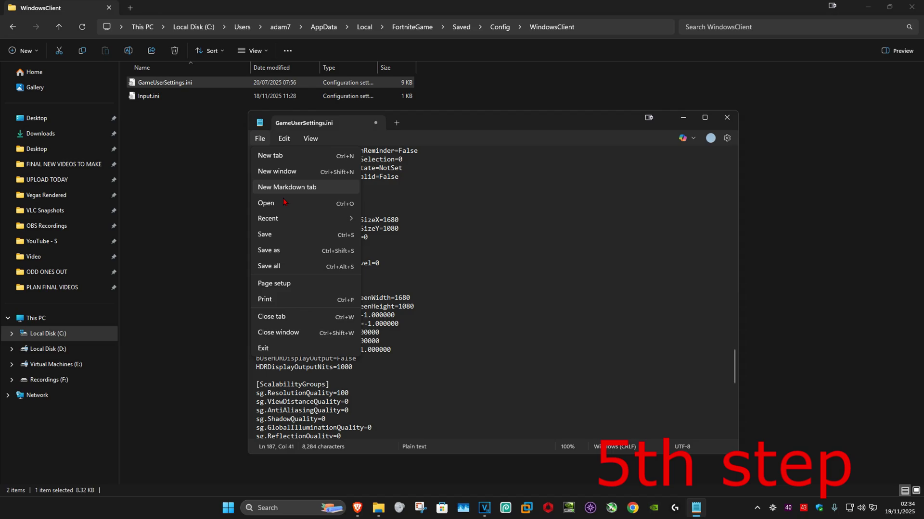
pyautogui.click(277, 233)
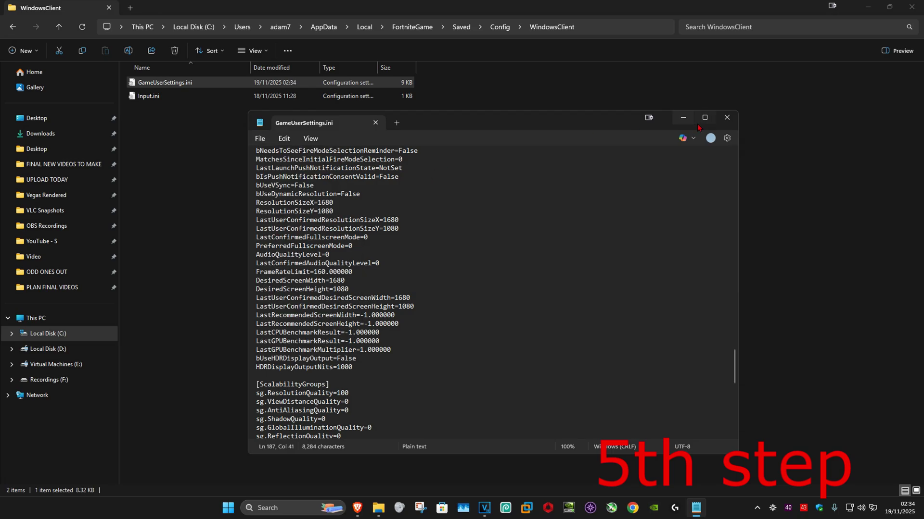
pyautogui.click(727, 117)
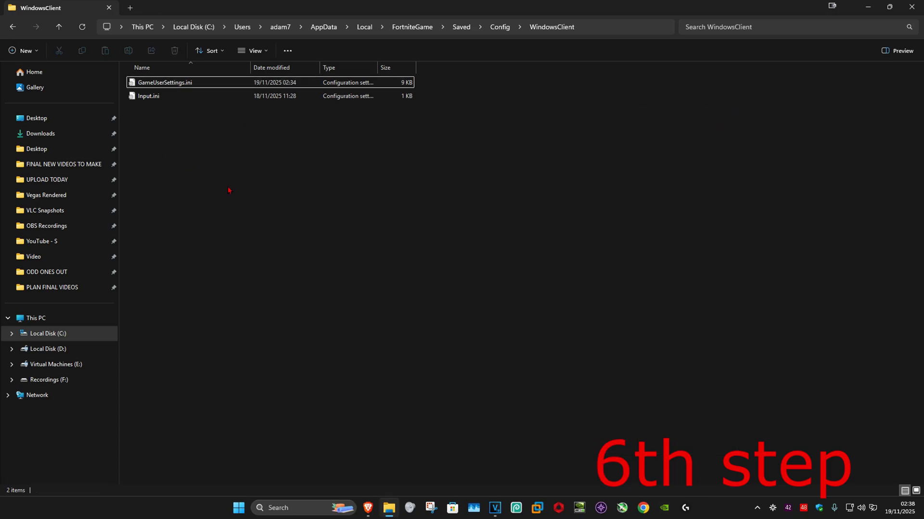
# - Tick Read-only in GameUserSettings.ini's Properties and confirm with OK
pyautogui.click(173, 88)
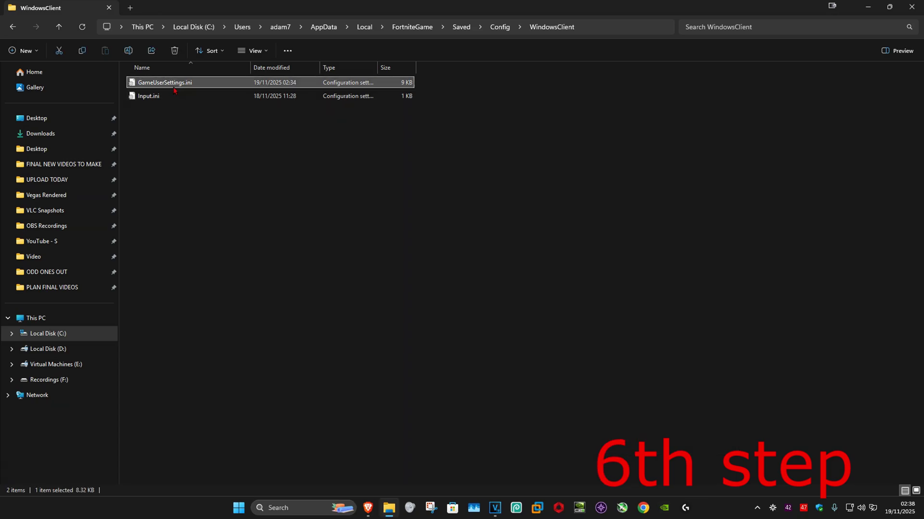
pyautogui.rightClick(172, 88)
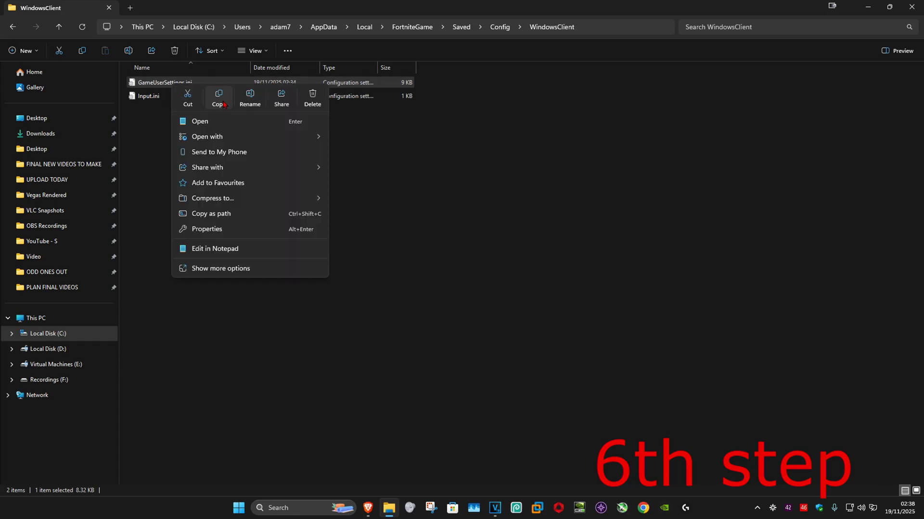
pyautogui.click(229, 229)
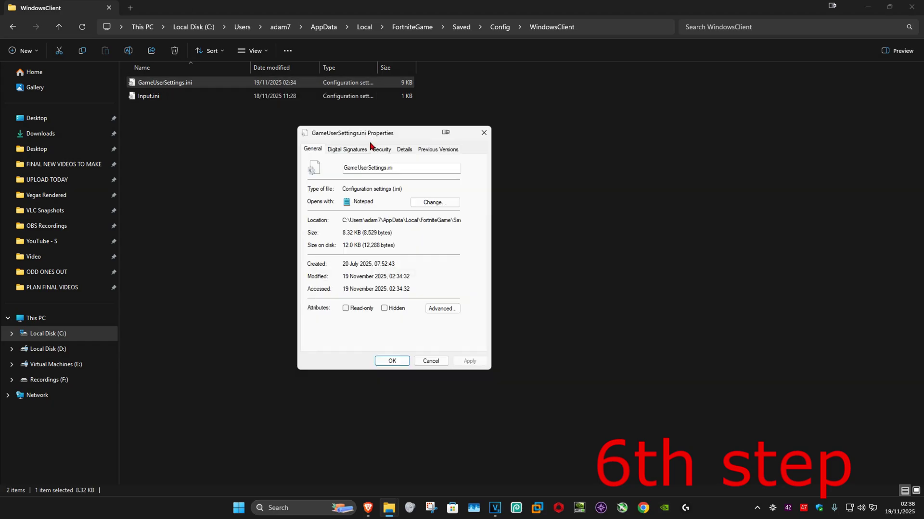
pyautogui.click(346, 309)
pyautogui.click(392, 360)
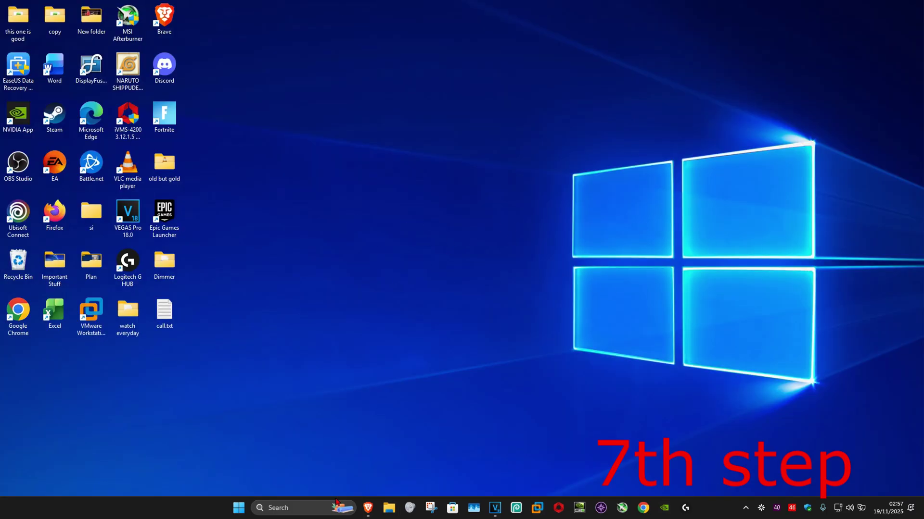
# - Search 'nvidia control' and launch NVIDIA Control Panel from the results
pyautogui.click(336, 503)
pyautogui.write('nvidia contro')
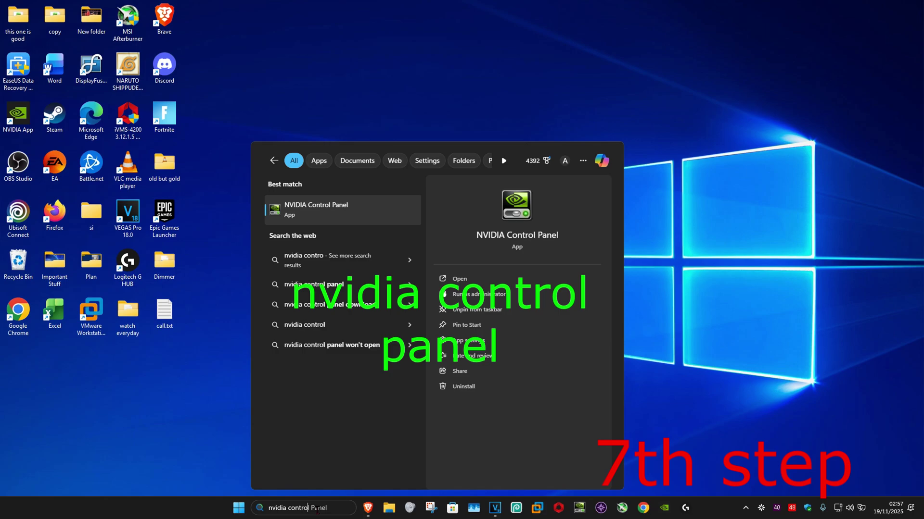
pyautogui.write('l')
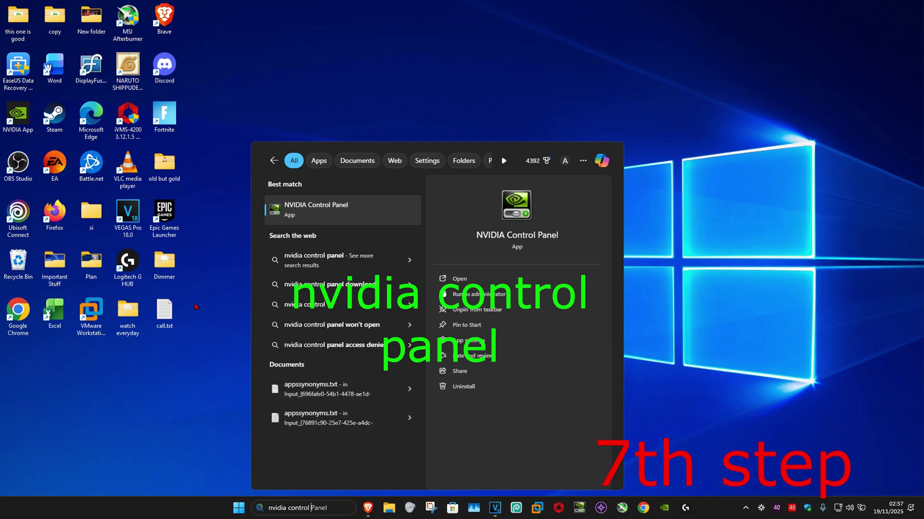
pyautogui.click(327, 216)
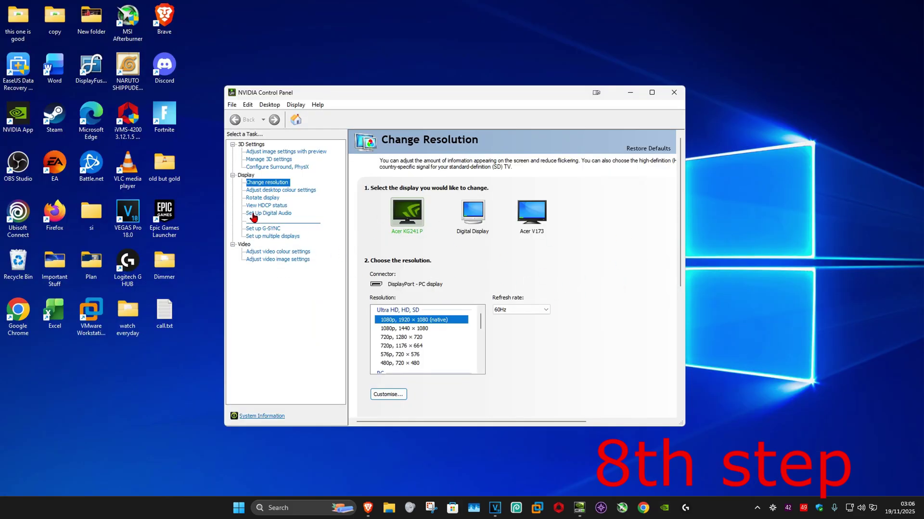
# - Open the Create Custom Resolution dialog via Change resolution and Customise
pyautogui.click(270, 186)
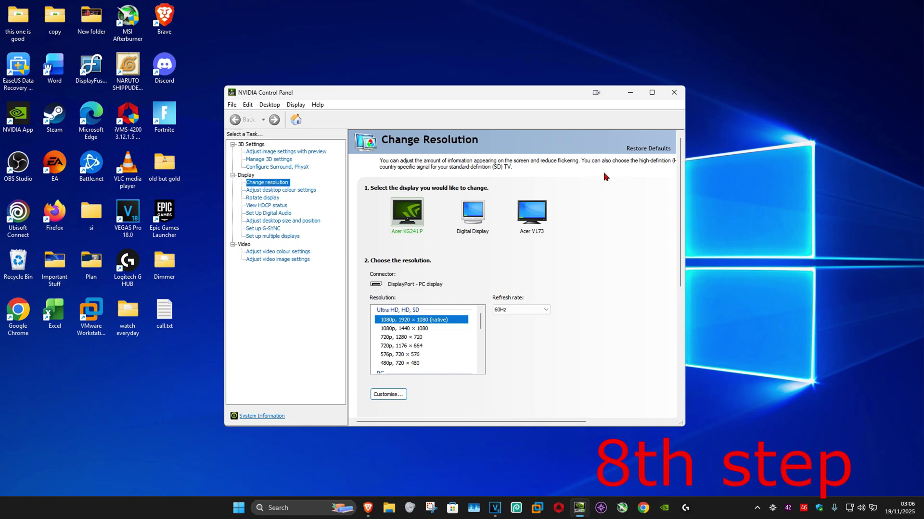
pyautogui.click(388, 395)
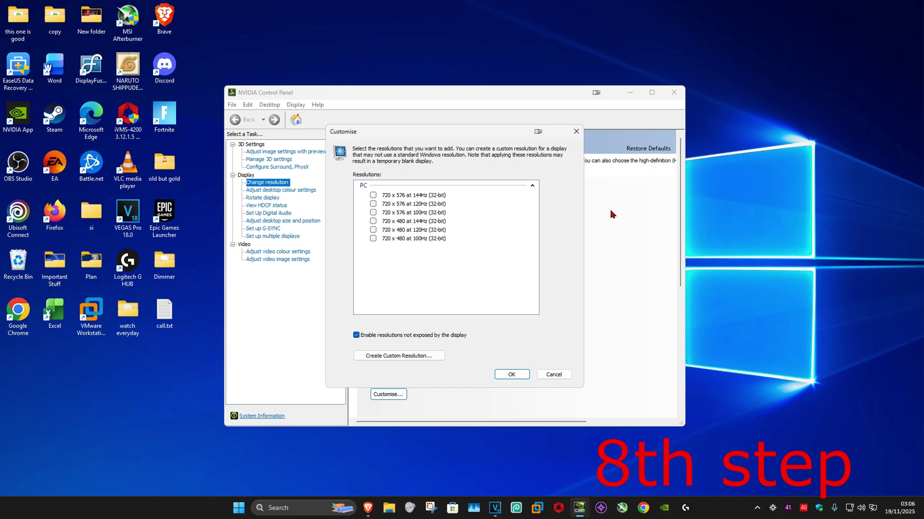
pyautogui.click(401, 357)
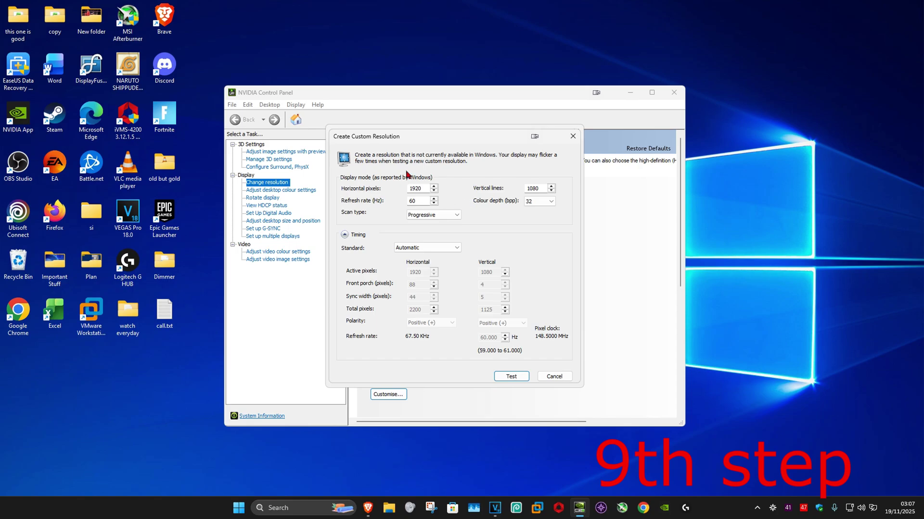
# - Enter 1680 horizontal pixels and a 144 Hz refresh rate
pyautogui.moveTo(427, 189); pyautogui.dragTo(359, 193)
pyautogui.write('1680')
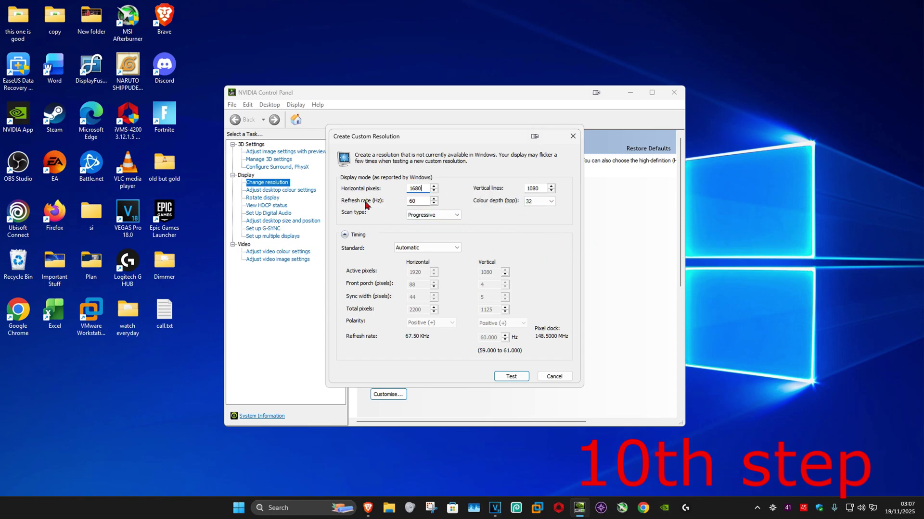
pyautogui.doubleClick(419, 202)
pyautogui.write('144')
# - Test the 1680 × 1080 144Hz mode, keep it, and confirm the custom list
pyautogui.click(511, 376)
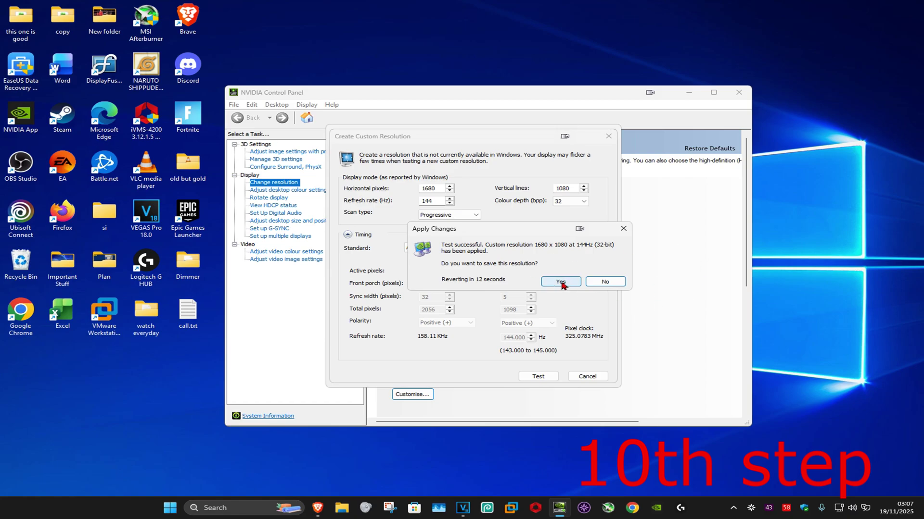
pyautogui.click(561, 282)
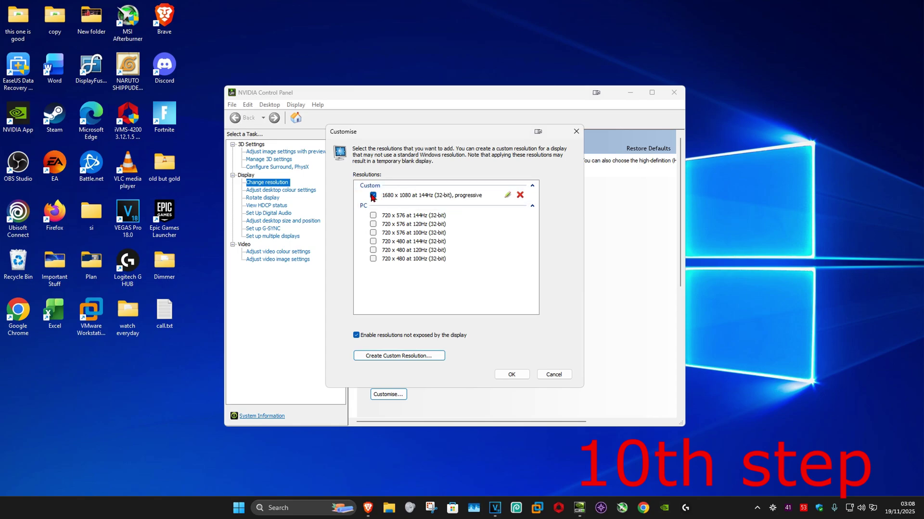
pyautogui.click(374, 195)
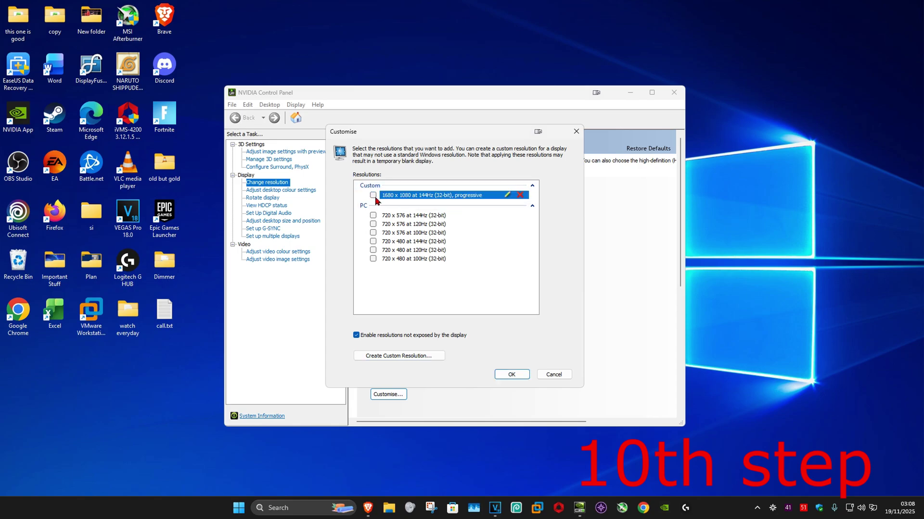
pyautogui.click(513, 375)
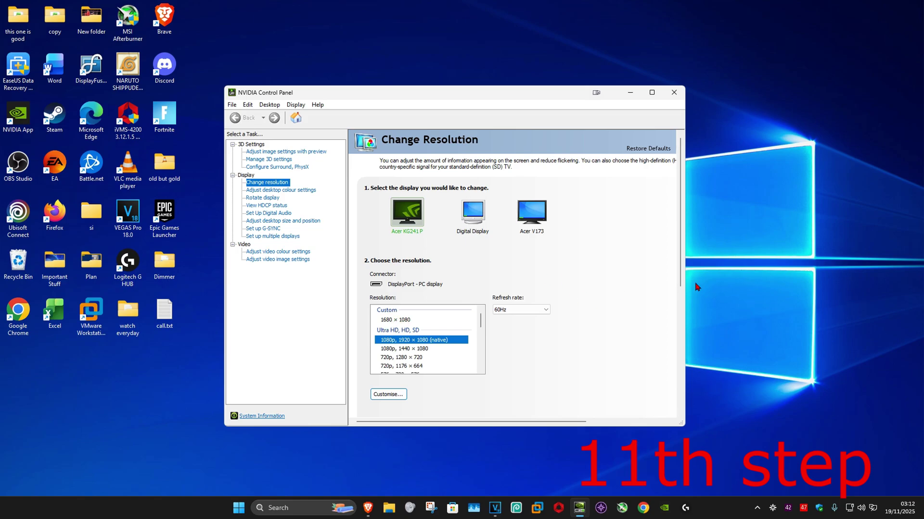
# - Apply and keep the custom 1680 × 1080 144Hz resolution
pyautogui.click(417, 320)
pyautogui.click(611, 415)
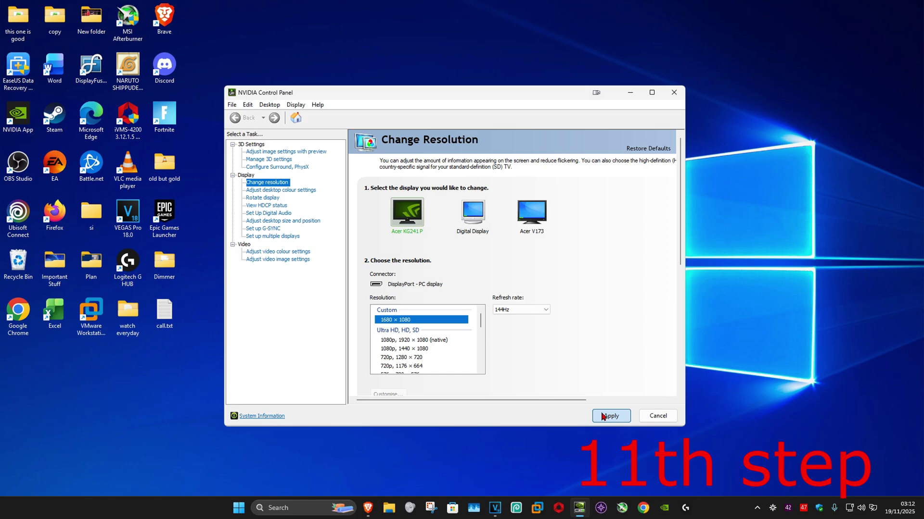
pyautogui.click(606, 278)
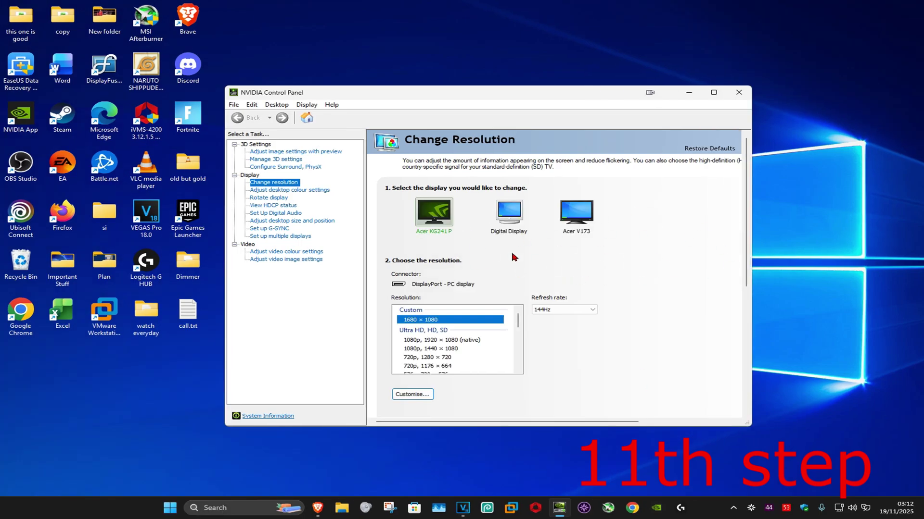
# - Set desktop scaling mode to Full-screen and apply it
pyautogui.click(286, 222)
pyautogui.click(409, 317)
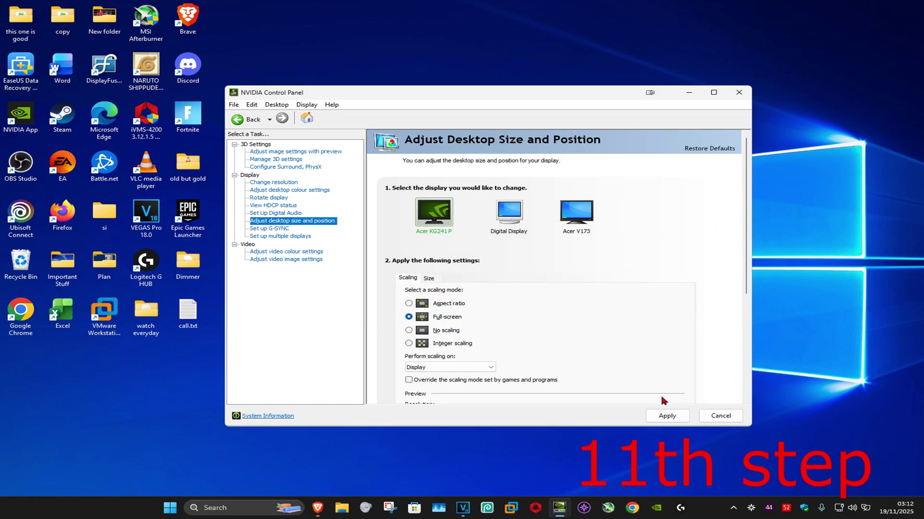
pyautogui.click(671, 418)
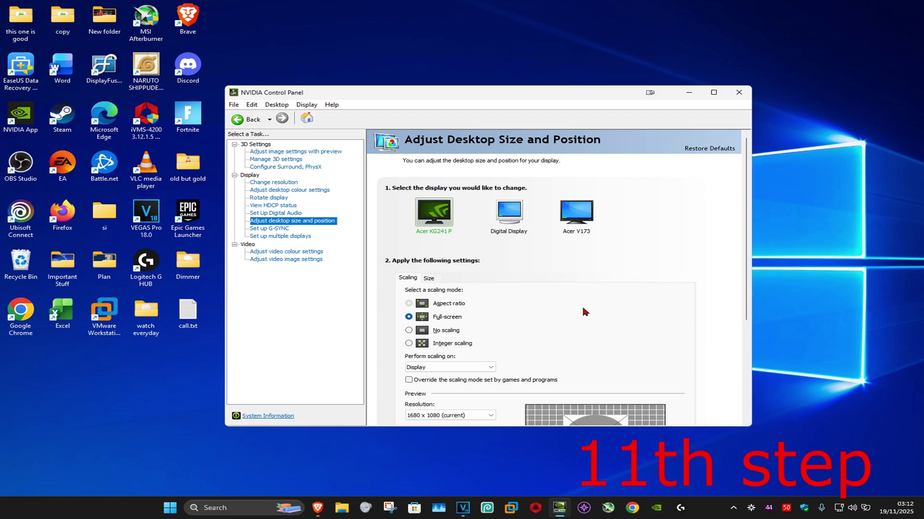